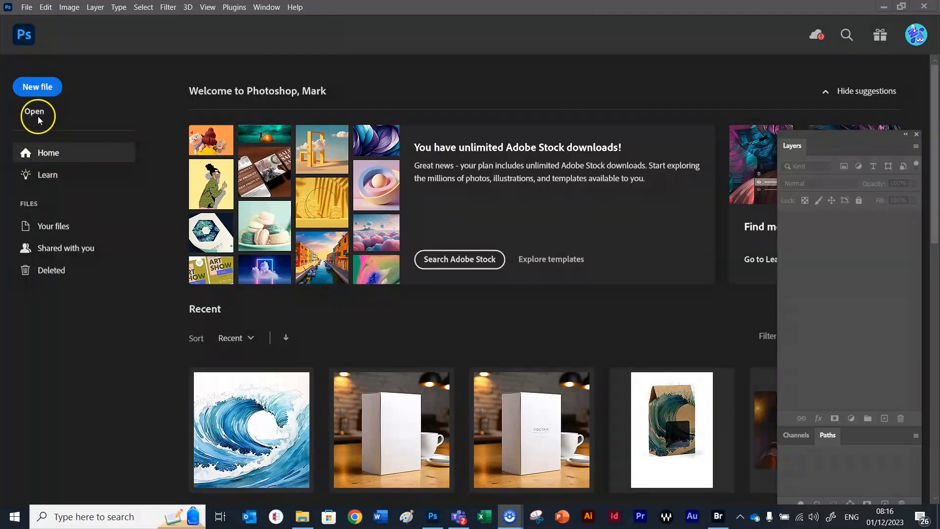
# Open the Tea Box Blank and Wave illustration images from the Packaging Design Vanashing Point folder on the Desktop
pyautogui.click(37, 113)
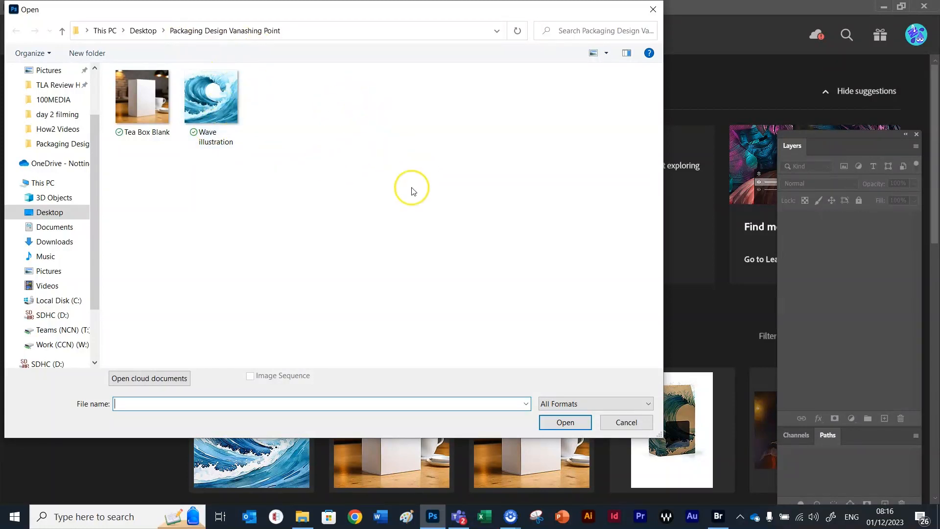
pyautogui.doubleClick(147, 107)
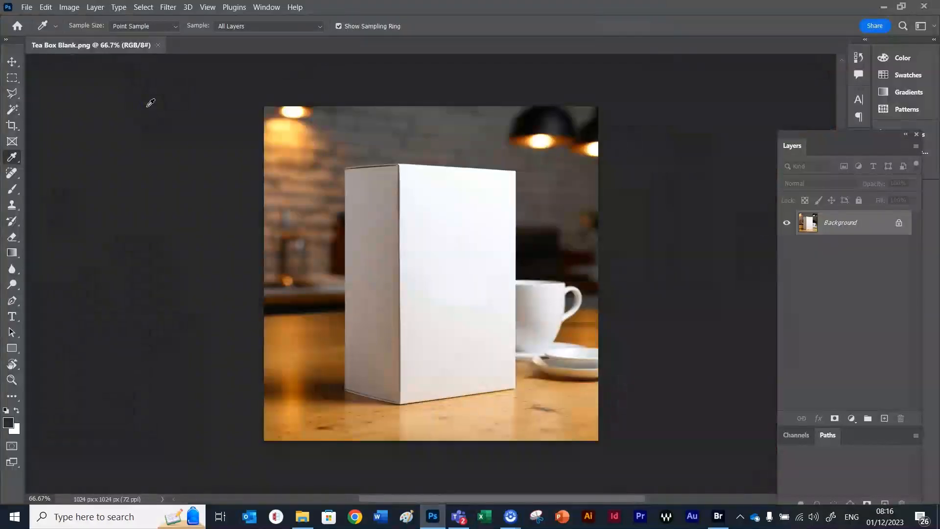
pyautogui.click(27, 9)
pyautogui.click(33, 28)
pyautogui.click(216, 94)
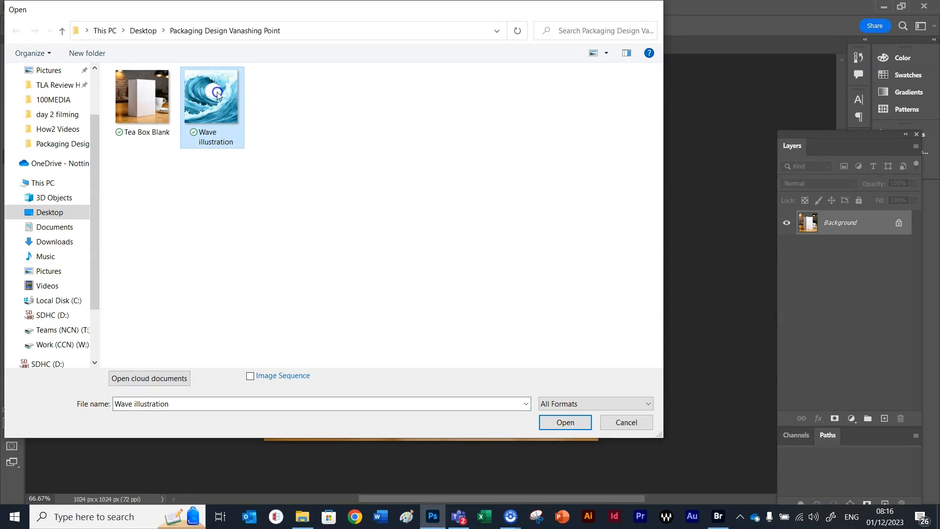
pyautogui.doubleClick(217, 92)
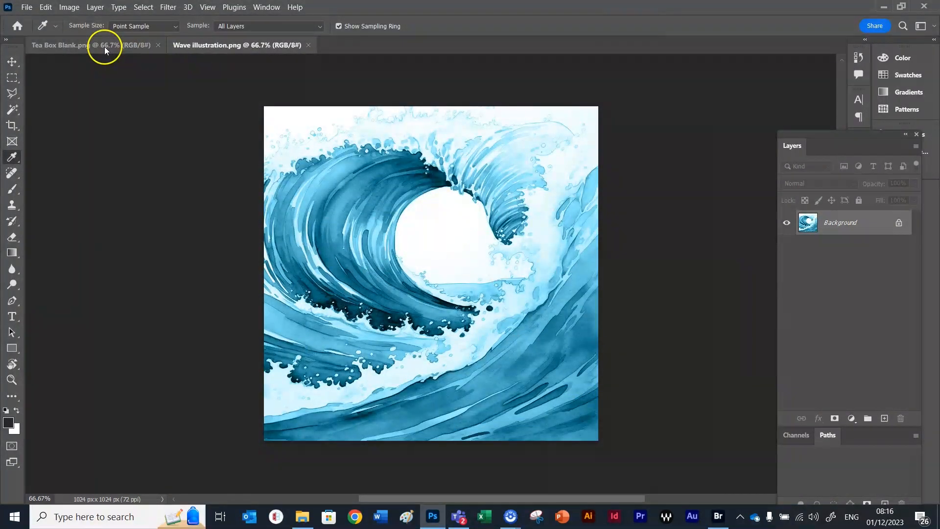
# Switch to the Tea Box Blank document and convert its locked Background into a regular layer named Layer 0
pyautogui.click(92, 46)
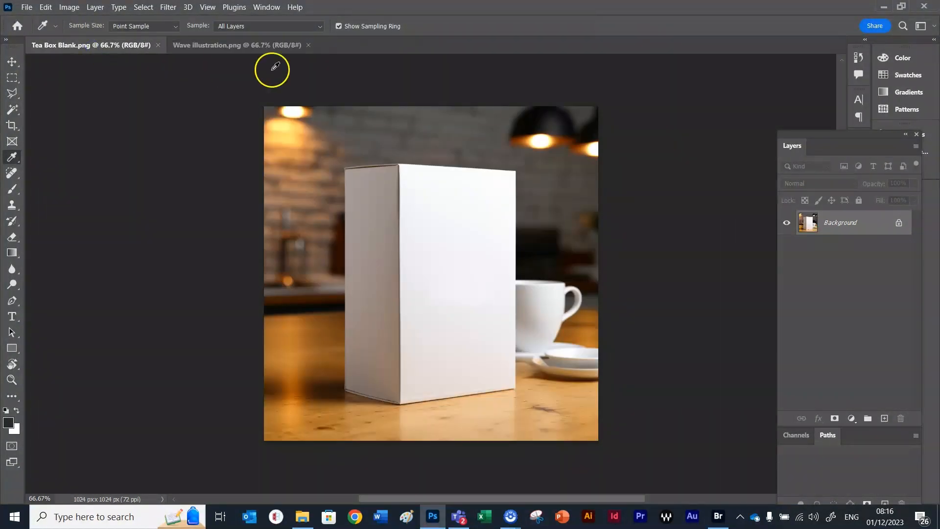
pyautogui.doubleClick(837, 222)
pyautogui.click(569, 152)
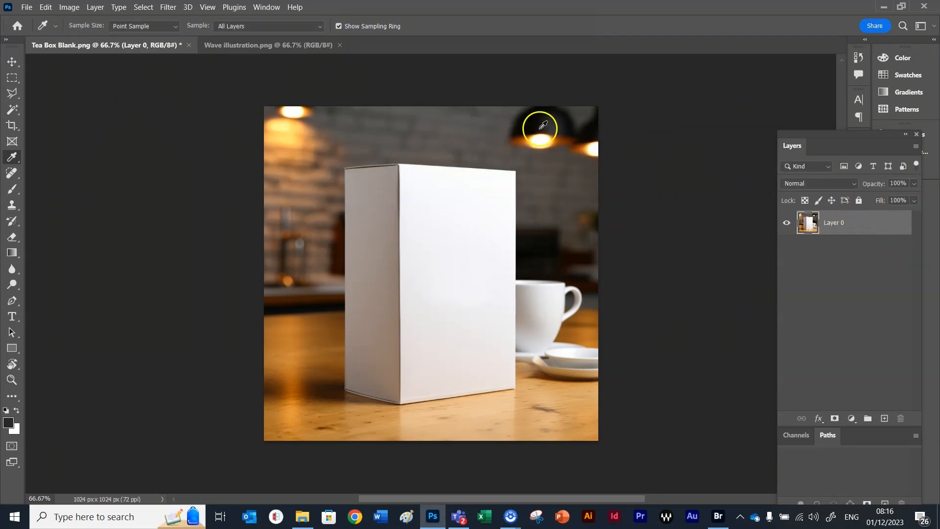
# Start the Vanishing Point filter and create a perspective plane through the four corners of the box's front face
pyautogui.click(173, 7)
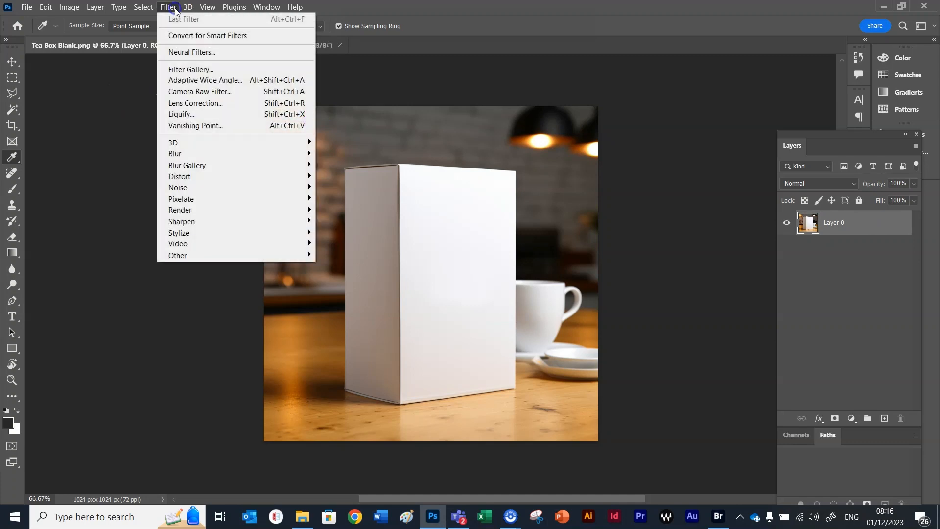
pyautogui.click(196, 126)
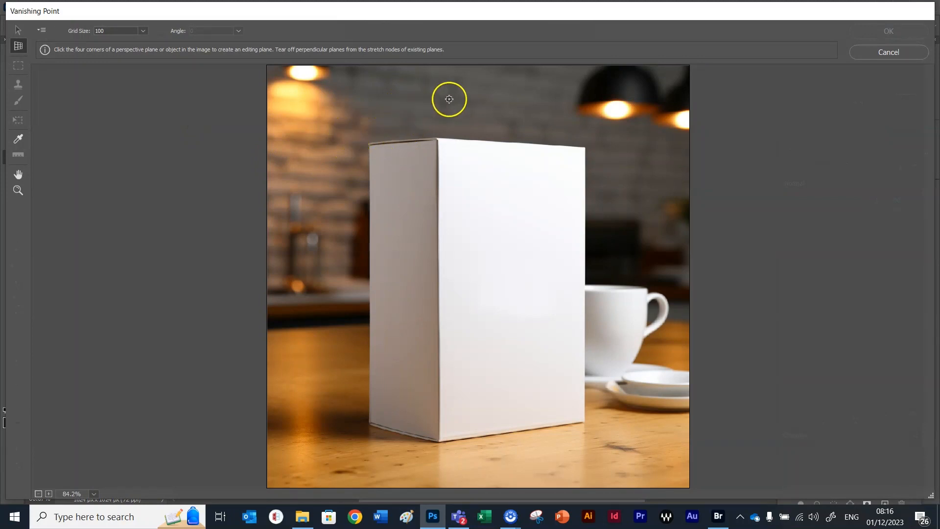
pyautogui.click(438, 137)
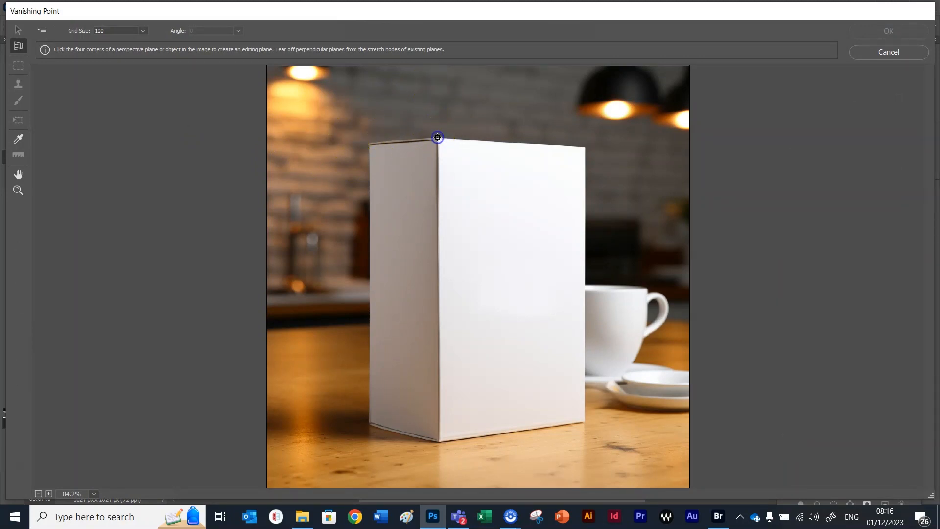
pyautogui.click(522, 139)
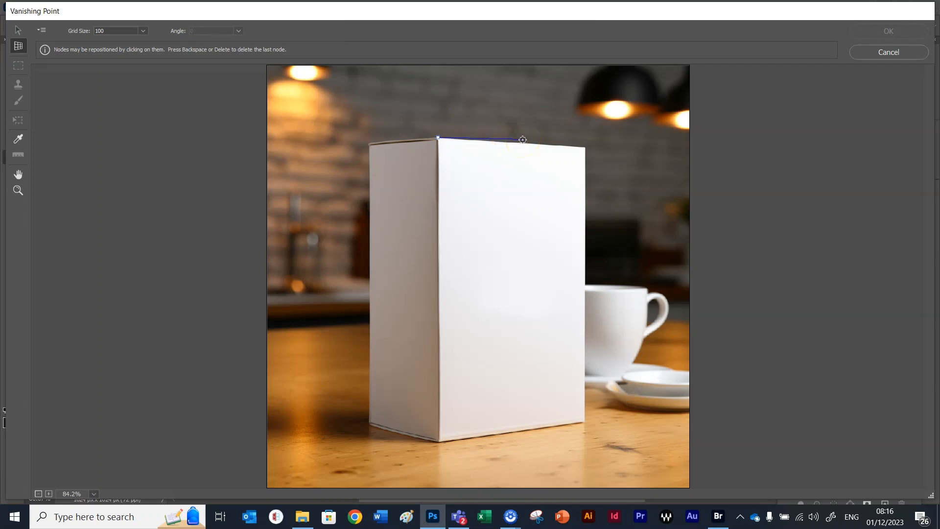
pyautogui.moveTo(526, 140); pyautogui.dragTo(585, 145)
pyautogui.click(585, 146)
pyautogui.click(585, 422)
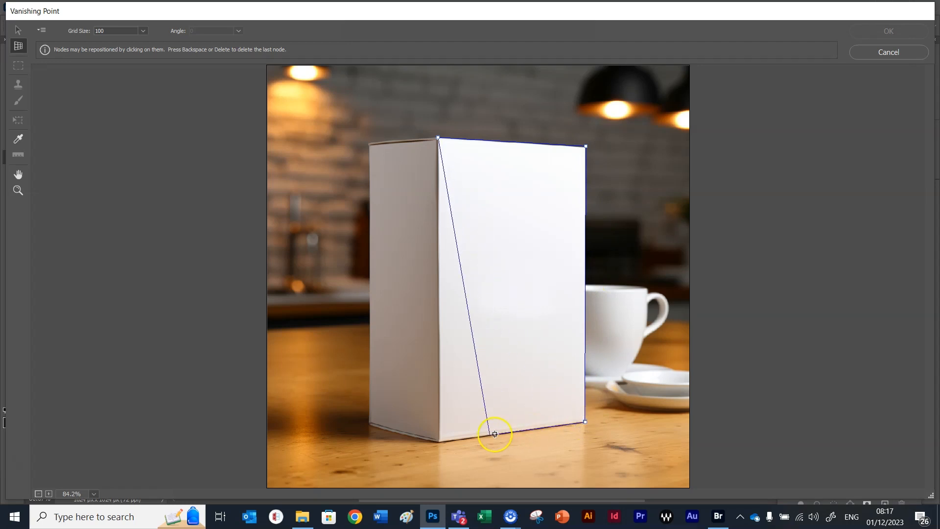
pyautogui.click(439, 443)
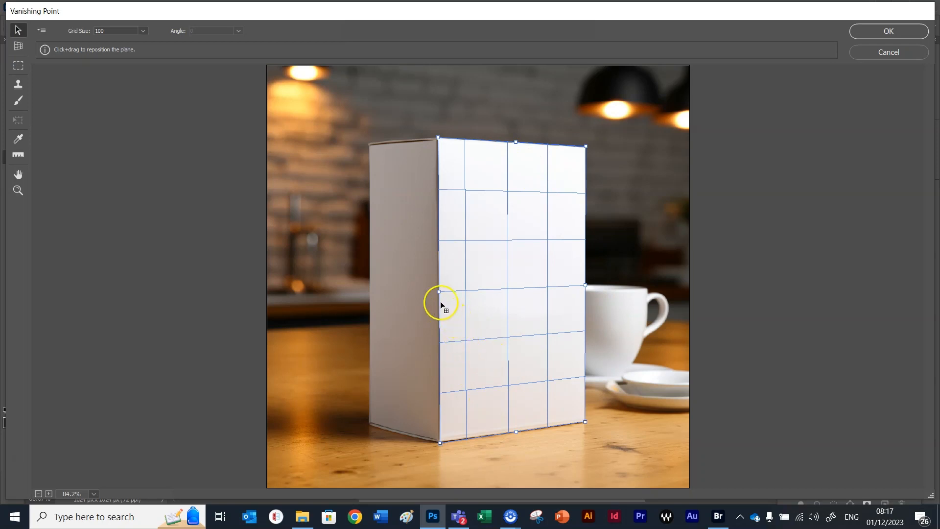
# Tear off a perpendicular plane from the front plane's left edge across the box's side face and fit its outer corners to the box
pyautogui.press('ctrl')
pyautogui.moveTo(437, 294); pyautogui.dragTo(369, 292)
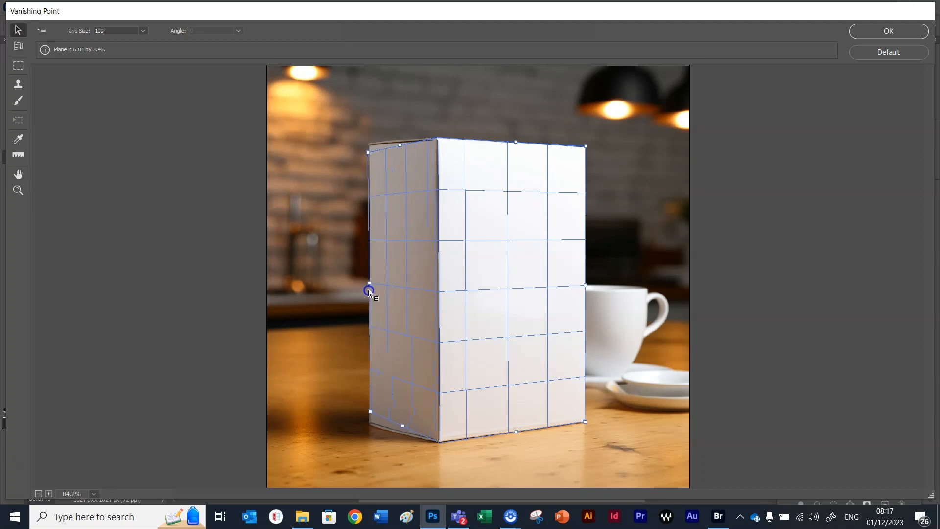
pyautogui.moveTo(369, 292); pyautogui.dragTo(368, 305)
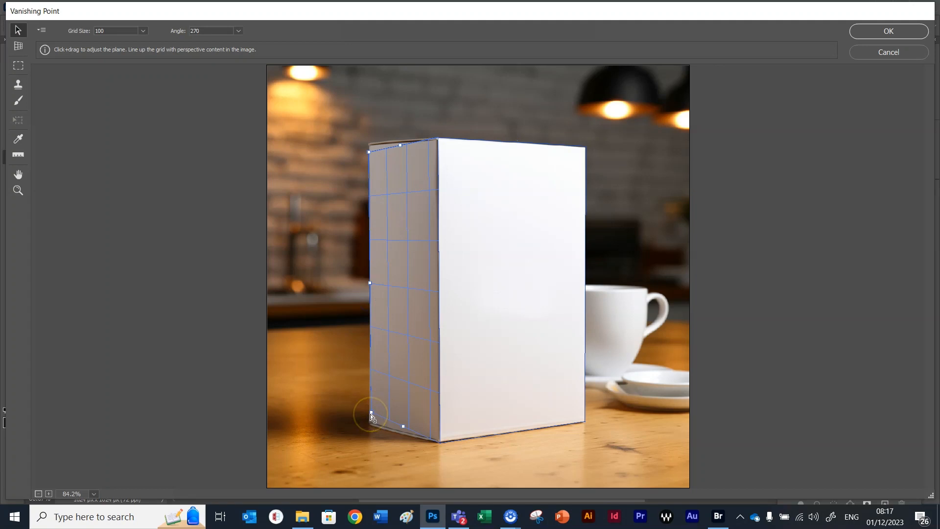
pyautogui.moveTo(370, 413); pyautogui.dragTo(366, 424)
pyautogui.moveTo(368, 151); pyautogui.dragTo(369, 145)
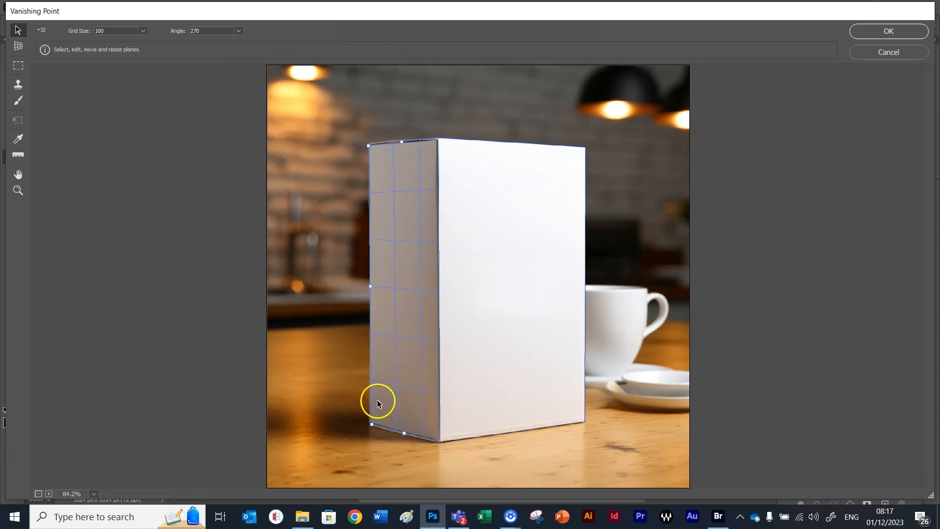
# Refine the side plane at high magnification by moving its lower outer corner exactly onto the box's lower-left corner
pyautogui.hotkey('ctrl', '+')
pyautogui.hotkey('ctrl', '+')
pyautogui.hotkey('ctrl', '+')
pyautogui.hotkey('ctrl', '+')
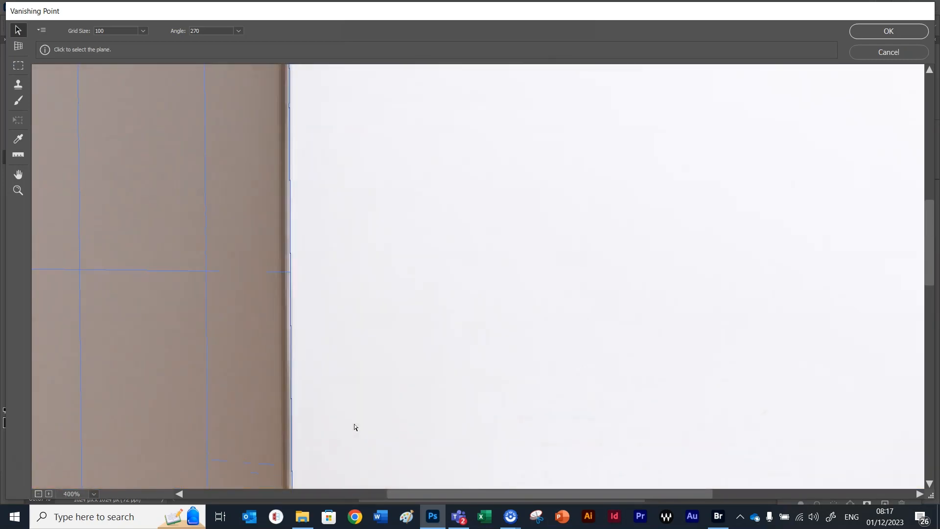
pyautogui.hscroll(3, 355, 427)
pyautogui.hscroll(-8, 355, 427)
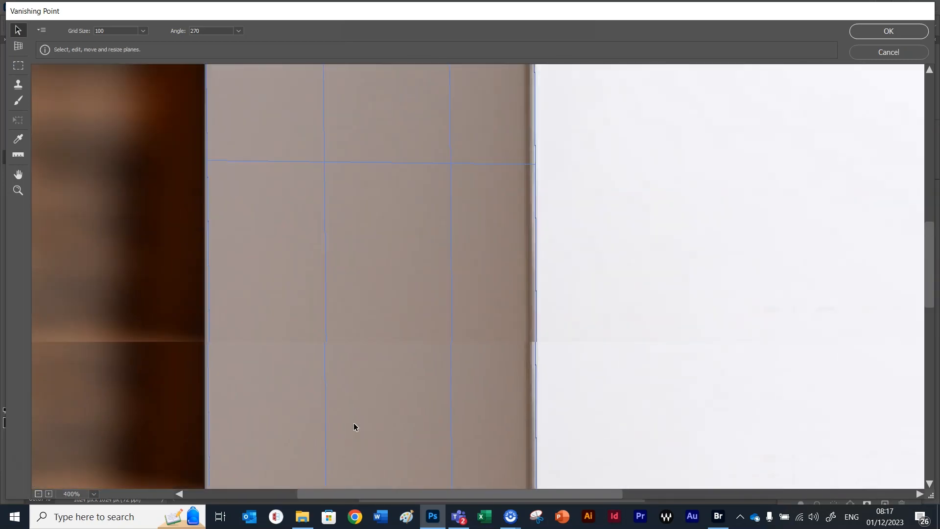
pyautogui.scroll(-5, 355, 427)
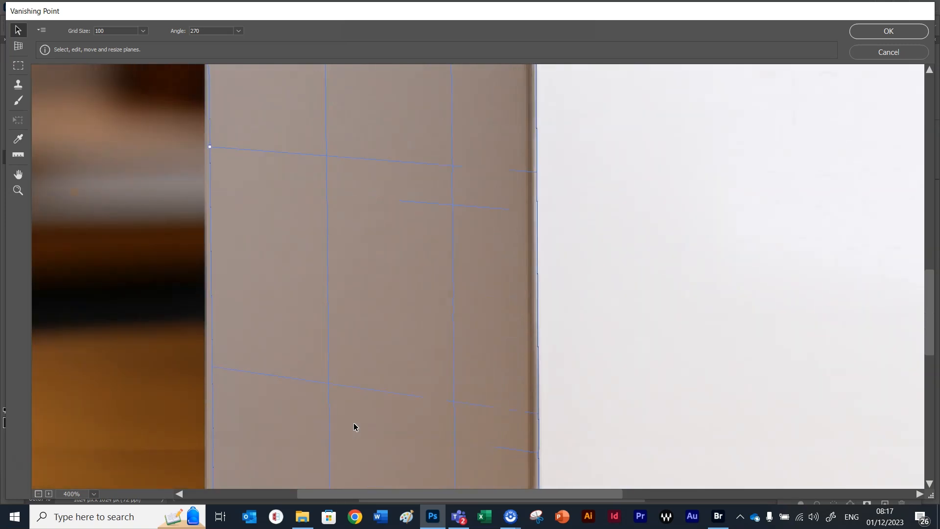
pyautogui.scroll(-5, 354, 427)
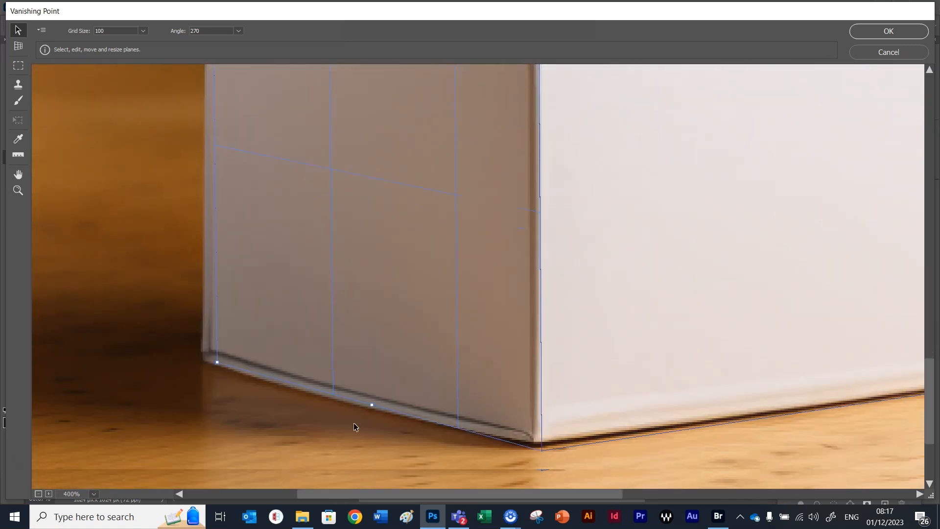
pyautogui.scroll(-1, 354, 426)
pyautogui.moveTo(217, 350); pyautogui.dragTo(201, 348)
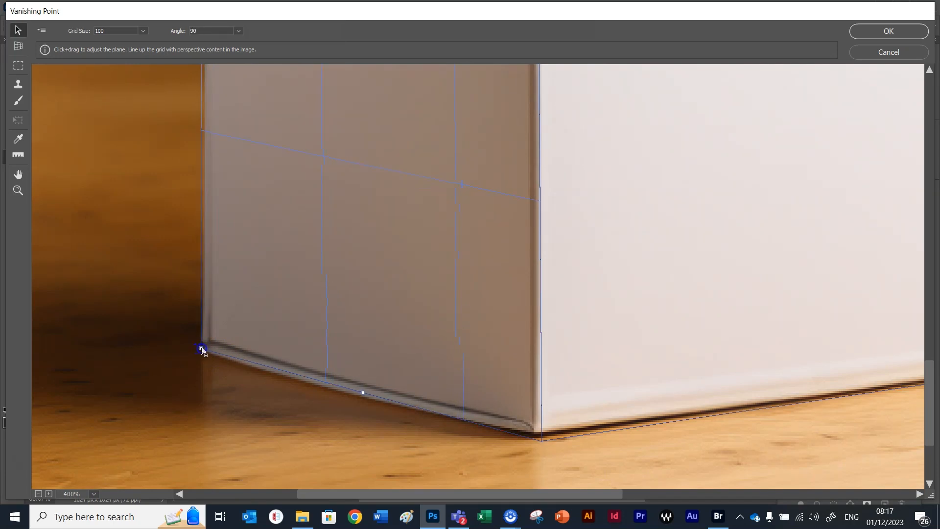
# Move the front plane's upper-right corner back onto the box's upper-right corner
pyautogui.scroll(-4, 556, 485)
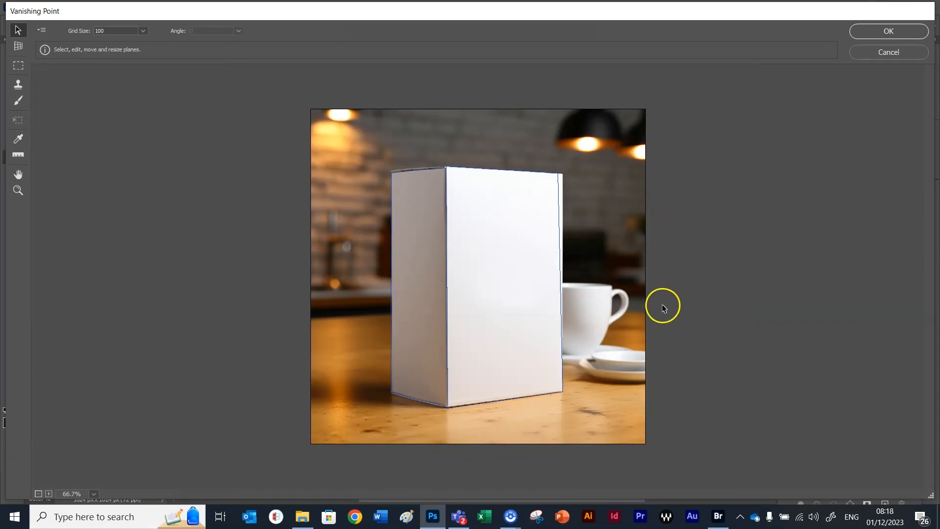
pyautogui.scroll(3, 601, 270)
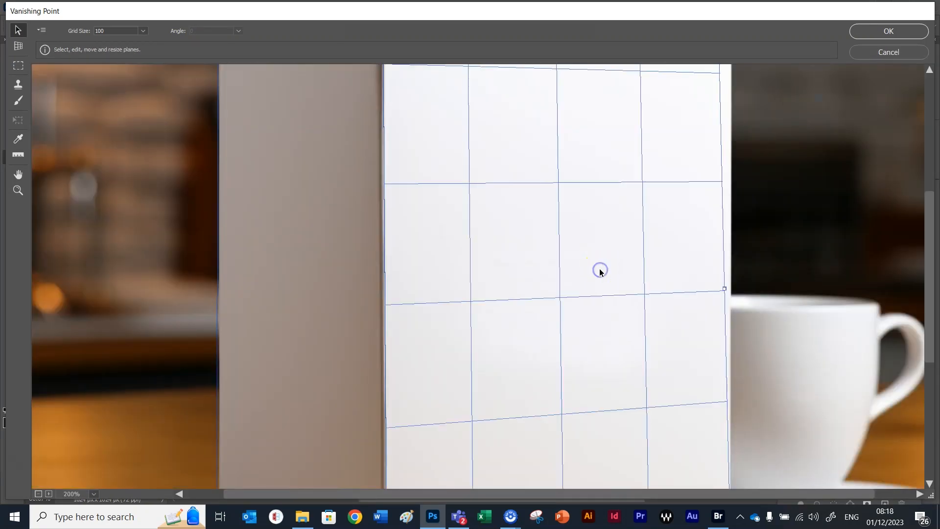
pyautogui.scroll(-3, 600, 273)
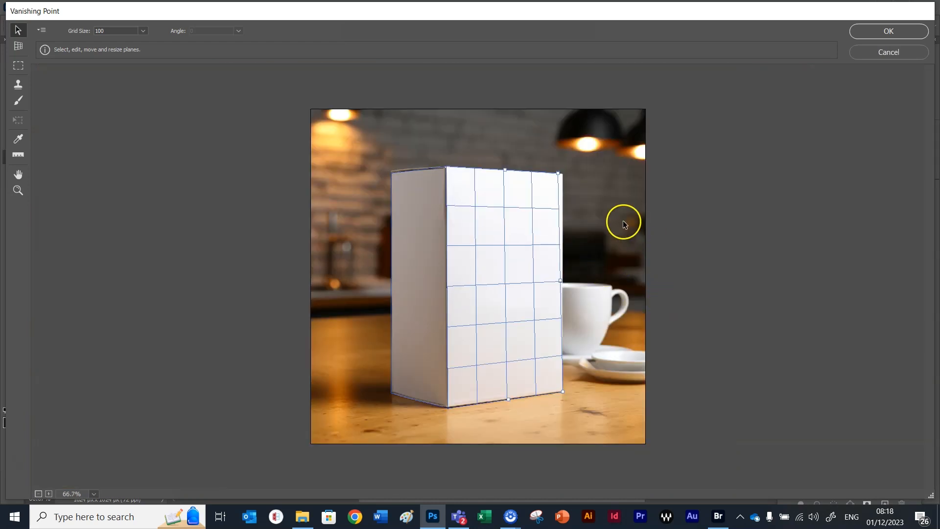
pyautogui.moveTo(557, 172); pyautogui.dragTo(562, 175)
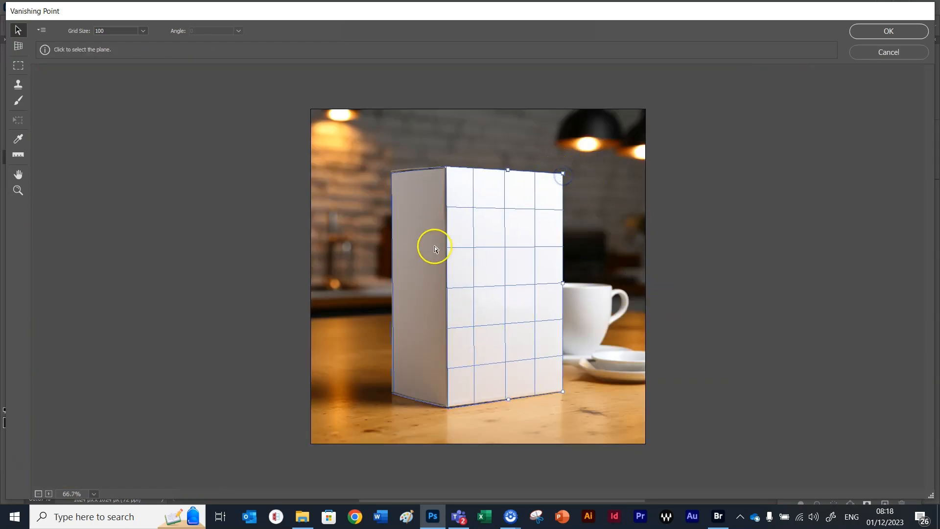
# Adjust the side plane's outer edge to the box's left edge and accept the Vanishing Point planes
pyautogui.click(404, 292)
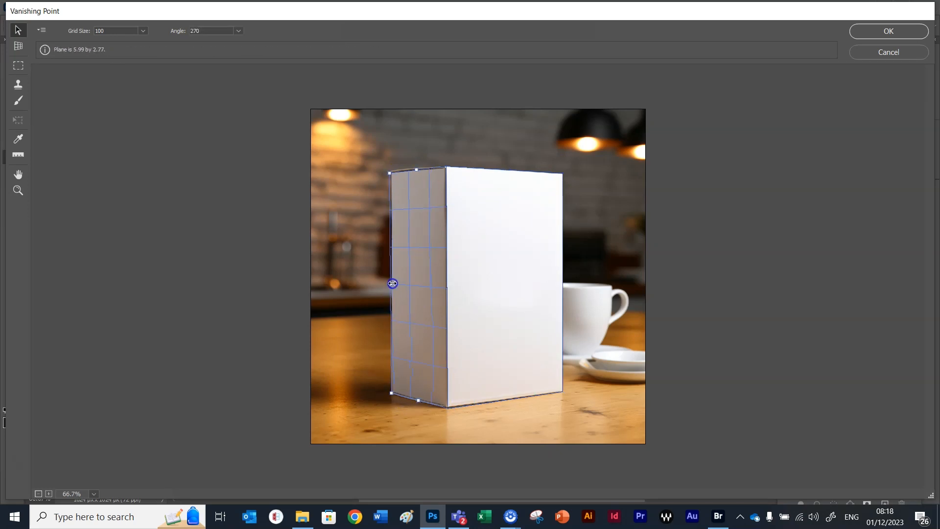
pyautogui.click(509, 296)
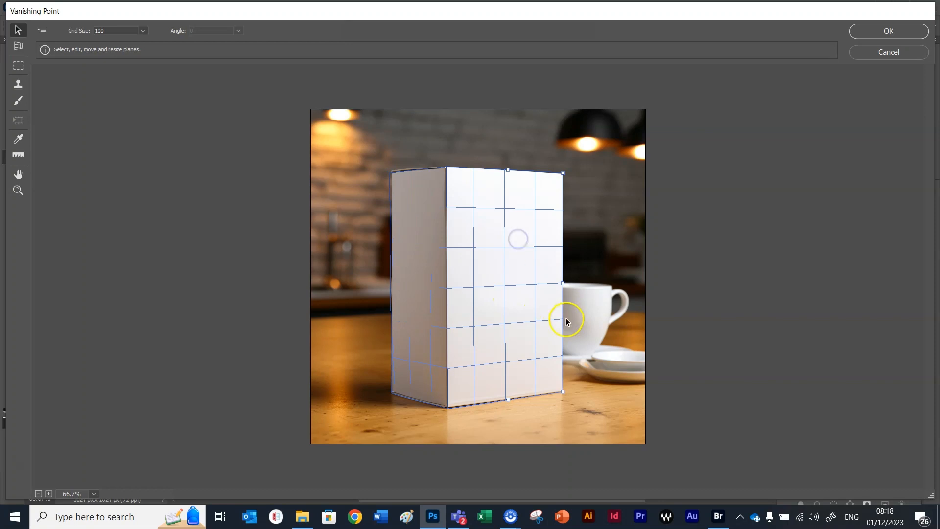
pyautogui.click(880, 30)
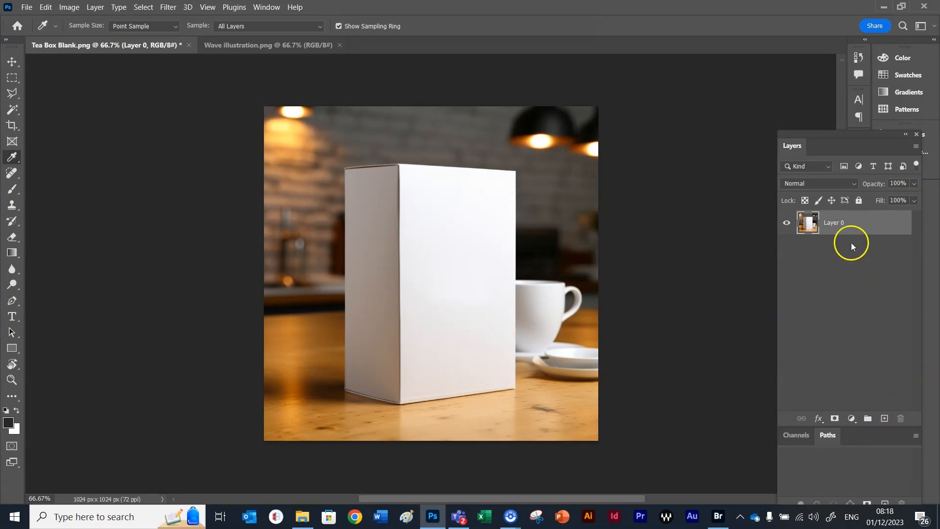
# Add an empty layer above the box photo and copy the entire Wave illustration image
pyautogui.click(885, 419)
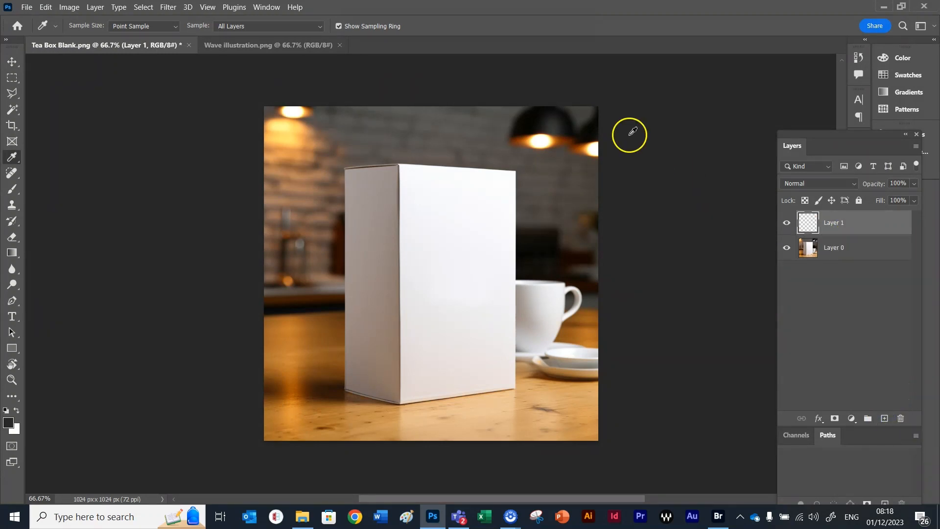
pyautogui.click(237, 46)
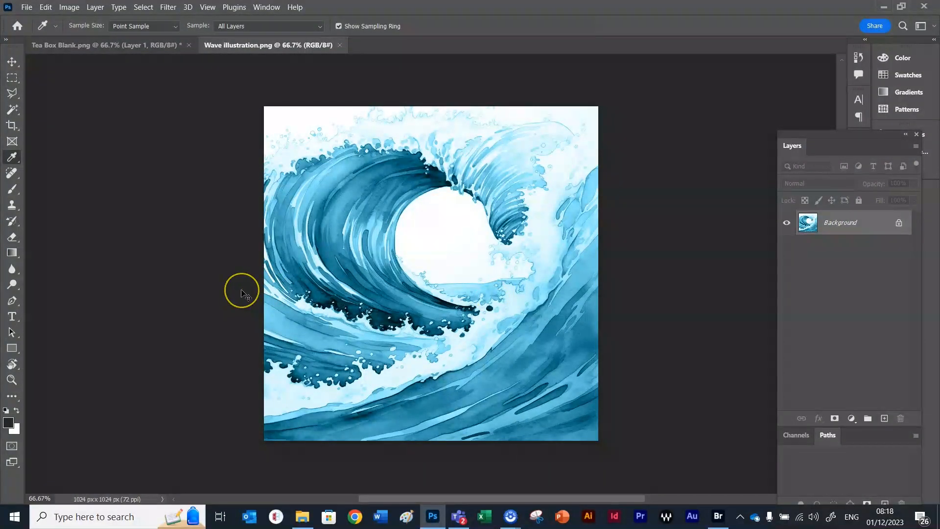
pyautogui.hotkey('ctrl', 'a')
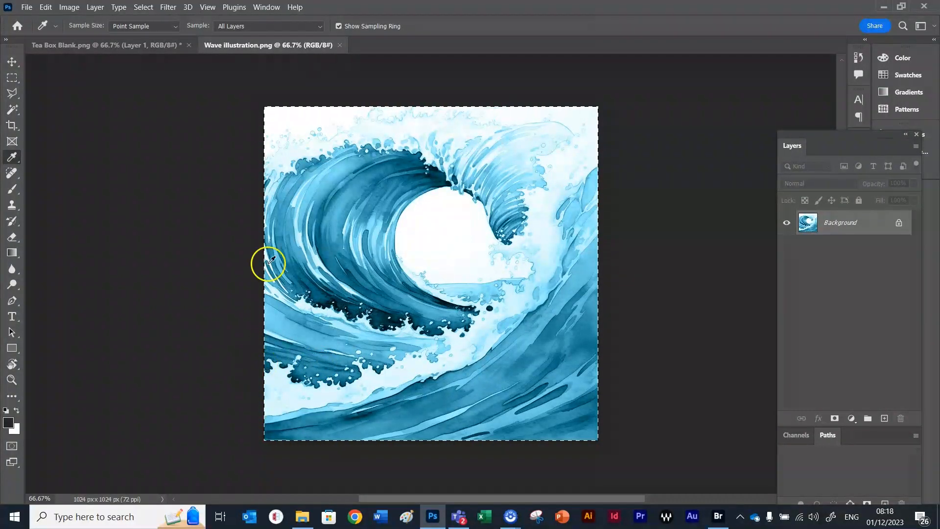
# Paste the wave artwork into the Vanishing Point filter on the Tea Box Blank document's empty layer and activate the Transform tool
pyautogui.click(102, 48)
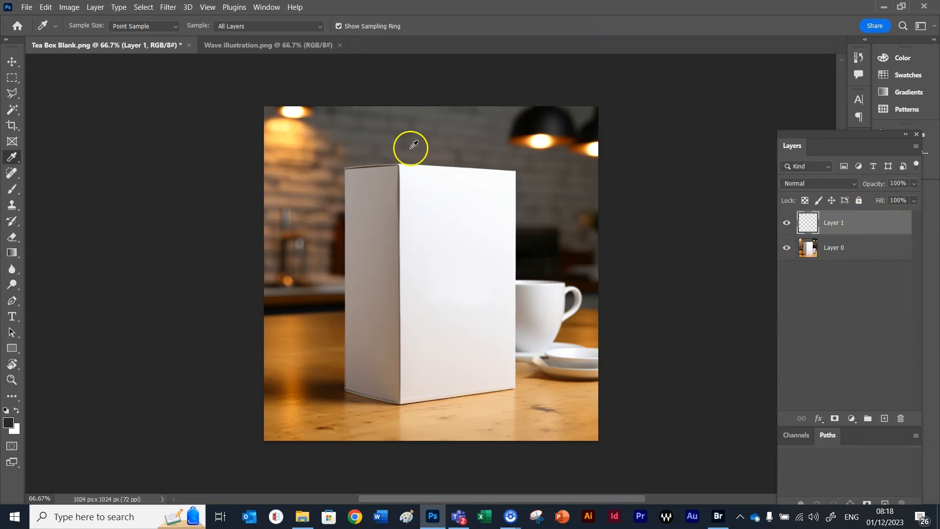
pyautogui.click(170, 7)
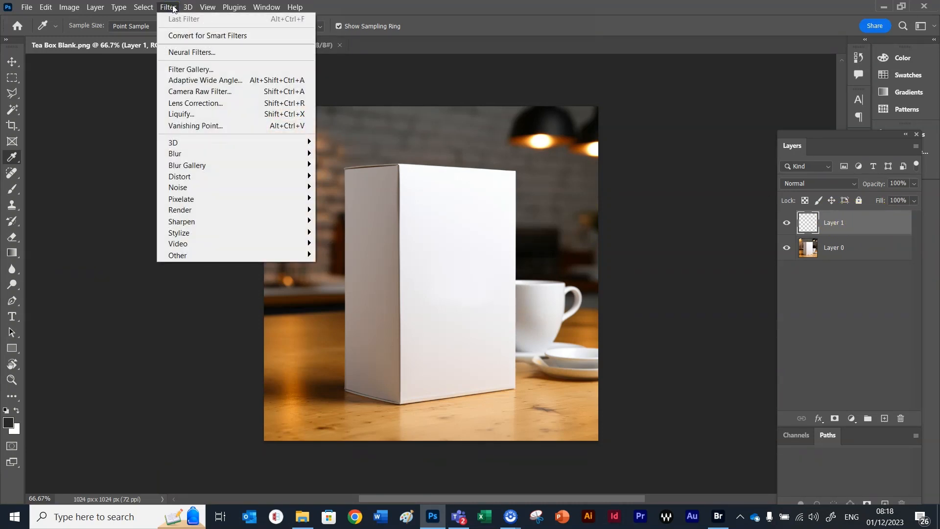
pyautogui.click(193, 124)
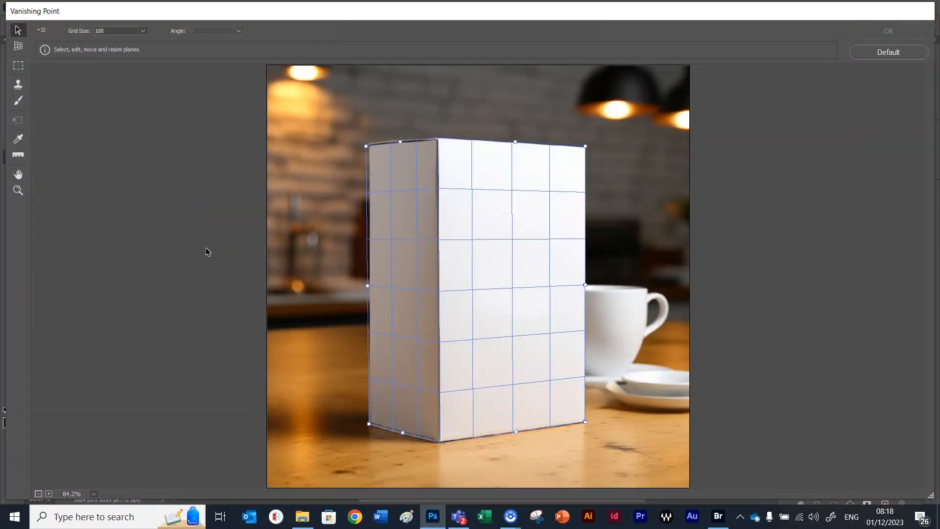
pyautogui.hotkey('ctrl', 'v')
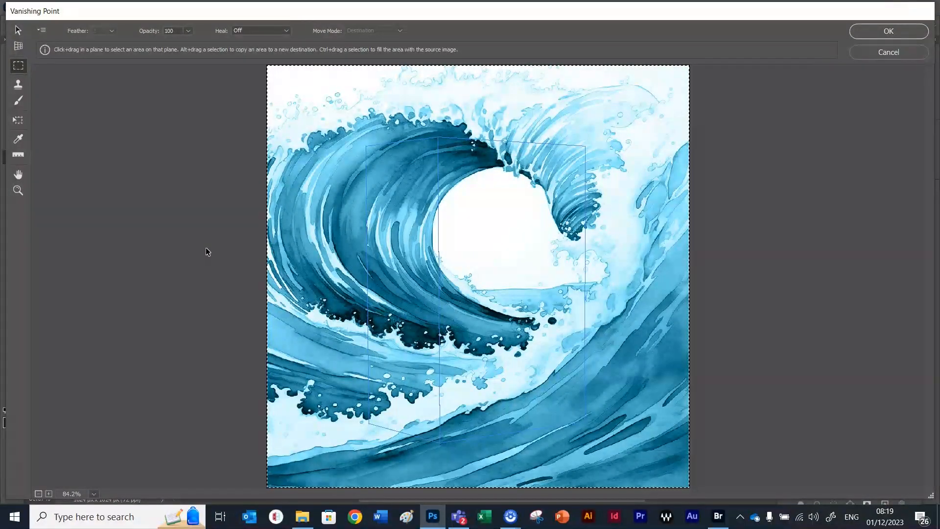
pyautogui.press('t')
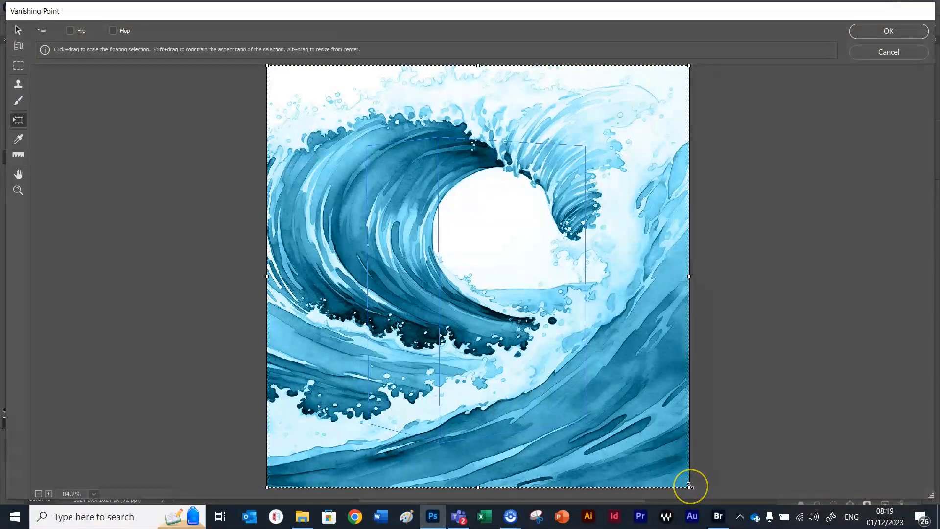
# Scale the wave artwork down, place it on the box planes, enlarge it to cover both faces, and apply the Vanishing Point filter
pyautogui.moveTo(690, 486); pyautogui.dragTo(479, 282)
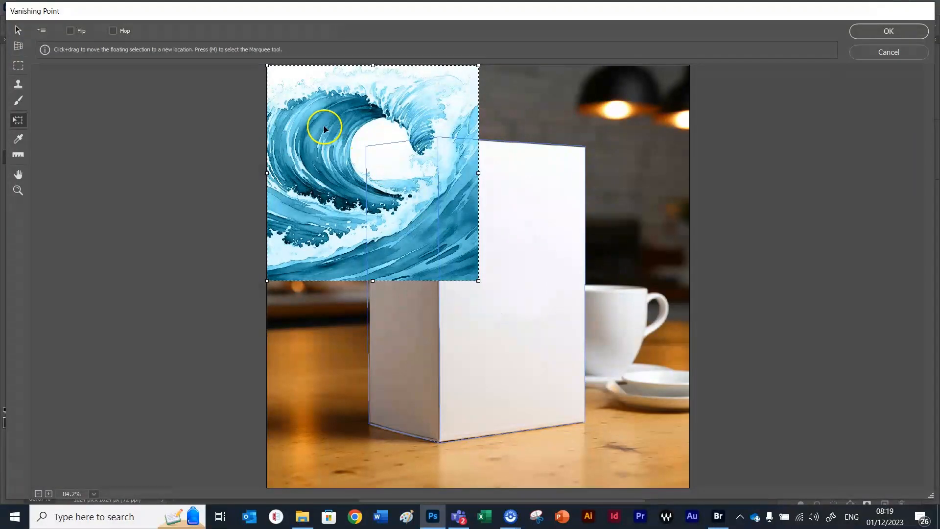
pyautogui.moveTo(323, 131); pyautogui.dragTo(404, 218)
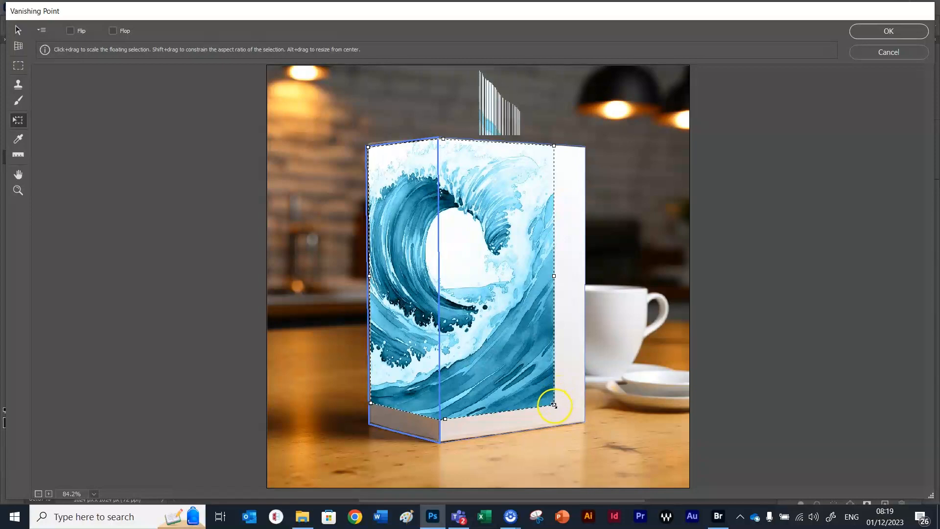
pyautogui.moveTo(554, 404); pyautogui.dragTo(621, 449)
pyautogui.moveTo(501, 304)
pyautogui.mouseDown()
pyautogui.moveTo(456, 306)
pyautogui.moveTo(533, 308)
pyautogui.moveTo(495, 304)
pyautogui.mouseUp()
pyautogui.click(906, 31)
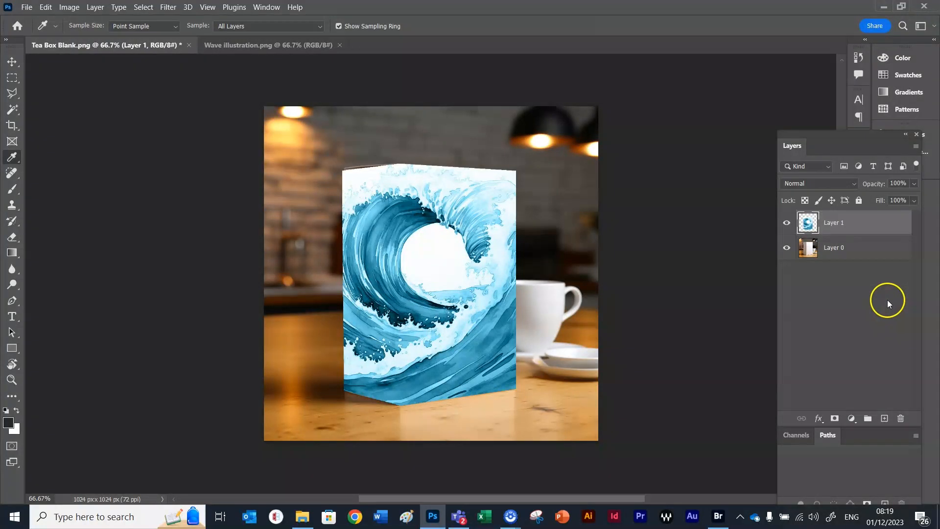
# Set the wave layer's blend mode to Multiply and flatten the image
pyautogui.moveTo(416, 196); pyautogui.dragTo(474, 254)
pyautogui.click(853, 184)
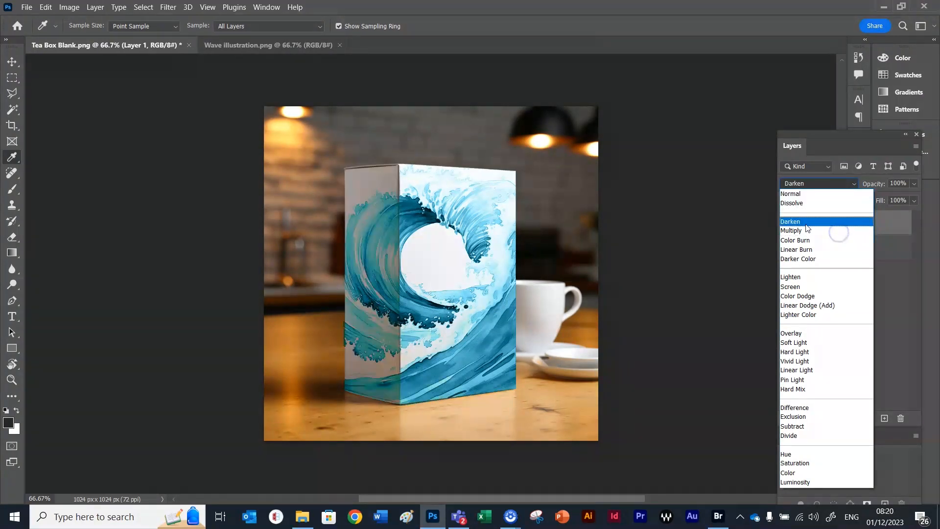
pyautogui.click(838, 231)
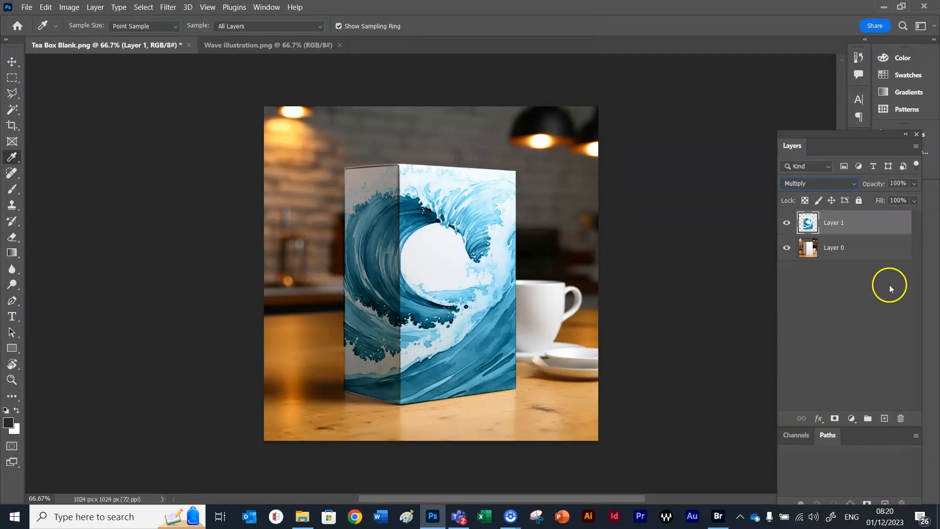
pyautogui.click(916, 146)
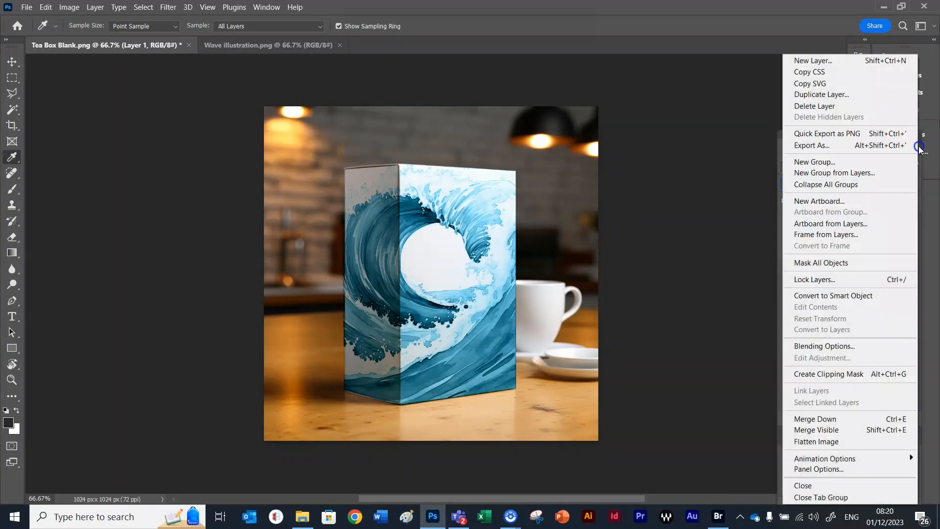
pyautogui.click(840, 440)
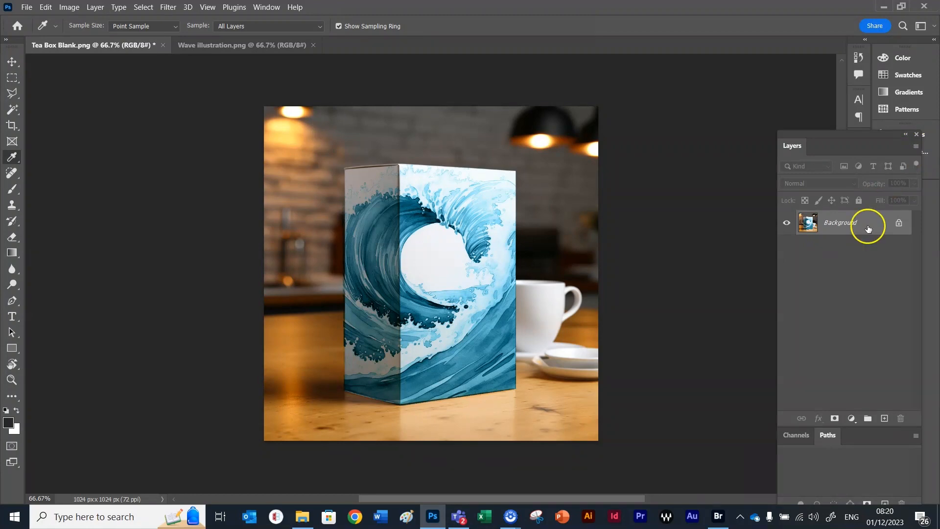
# Save the flattened image as a new PNG file named Tea Box Wave in the Packaging Design Vanashing Point folder
pyautogui.click(26, 7)
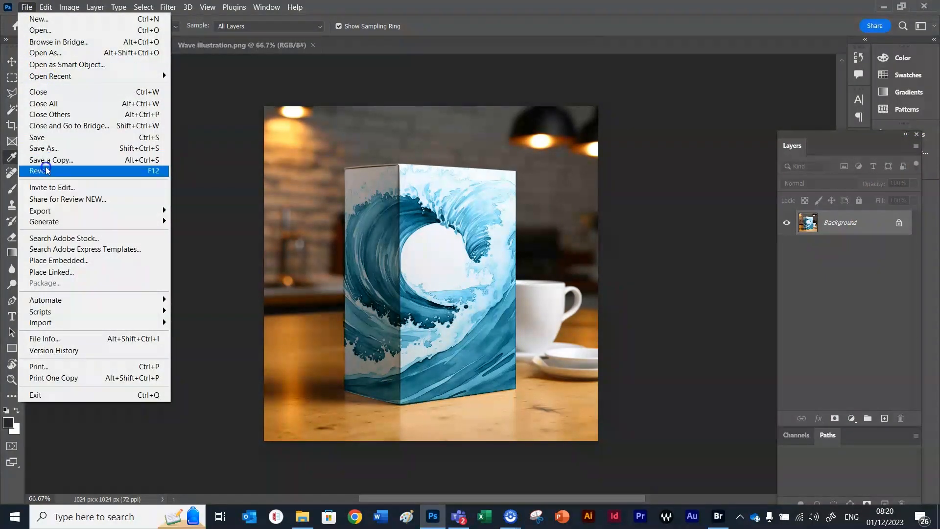
pyautogui.click(43, 148)
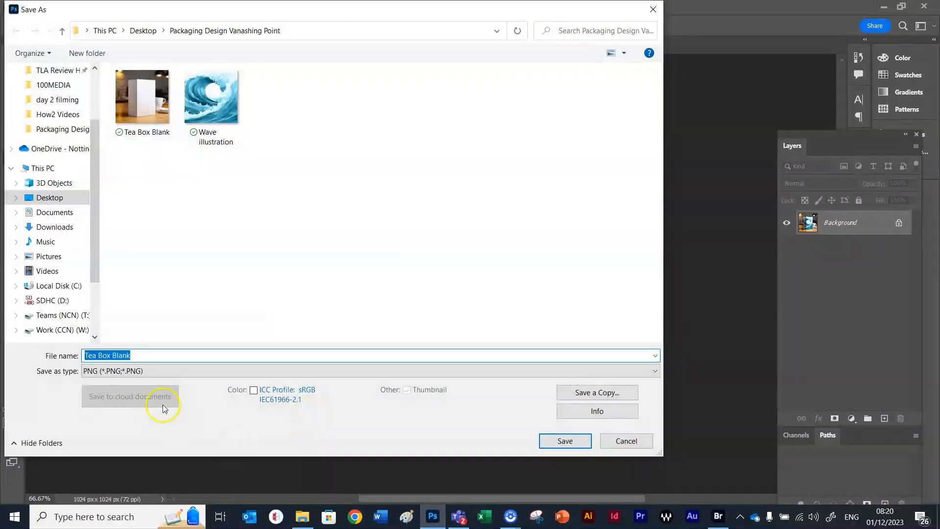
pyautogui.click(145, 357)
pyautogui.press('BackSpace')
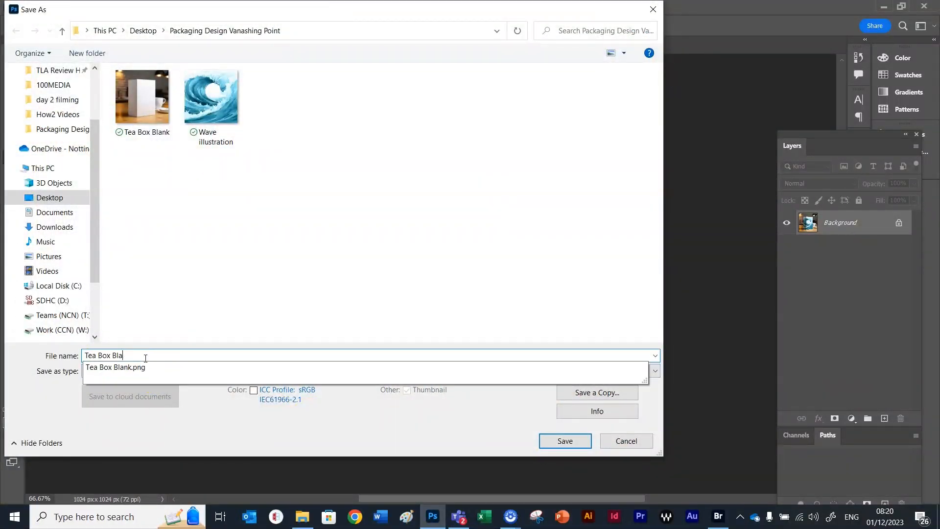
pyautogui.write('Wave')
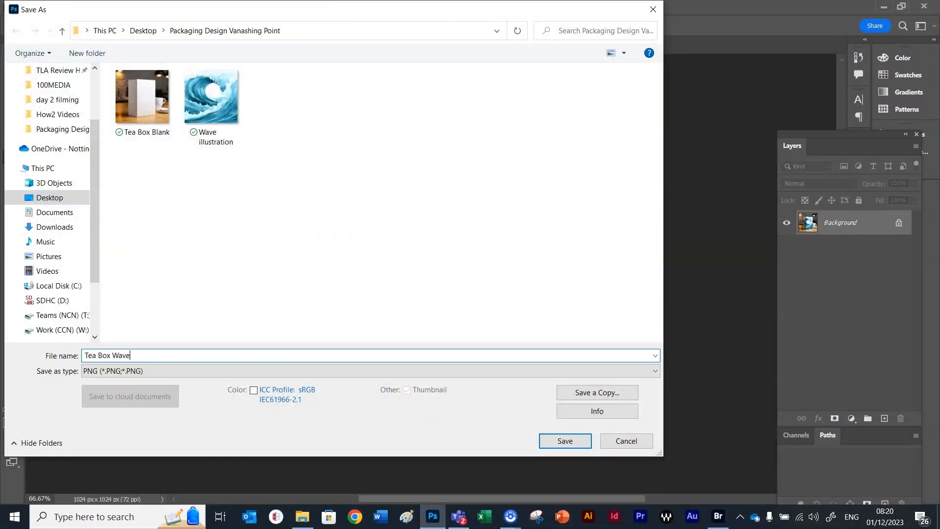
pyautogui.click(563, 441)
pyautogui.click(539, 148)
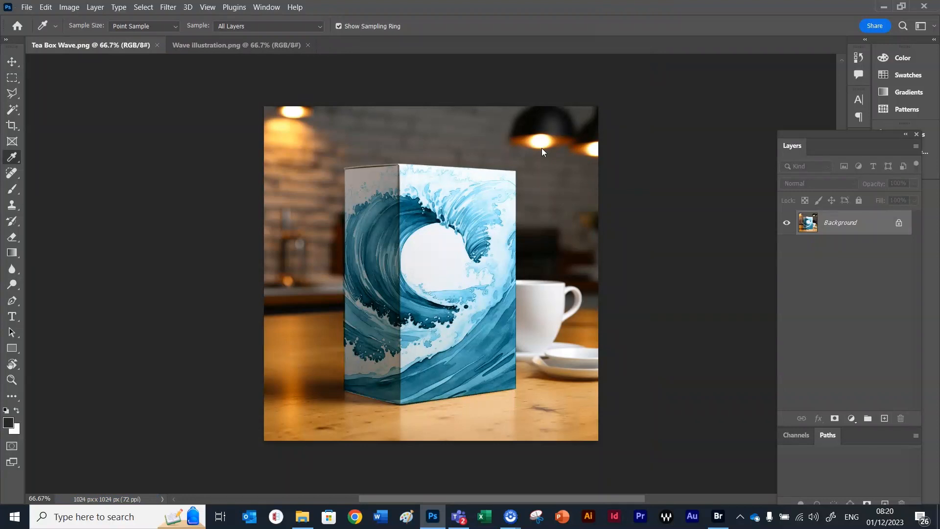